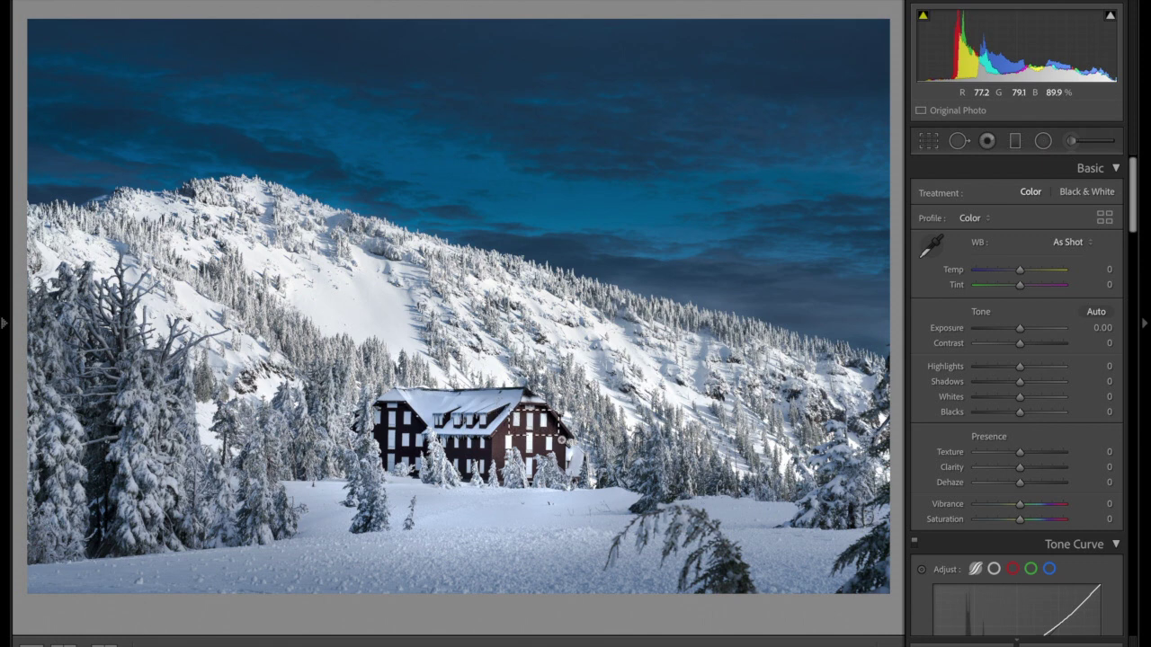
Step: Inspect the lodge windows and the small snowy tree up close, returning to the full photo view
drag(555, 421, 559, 437)
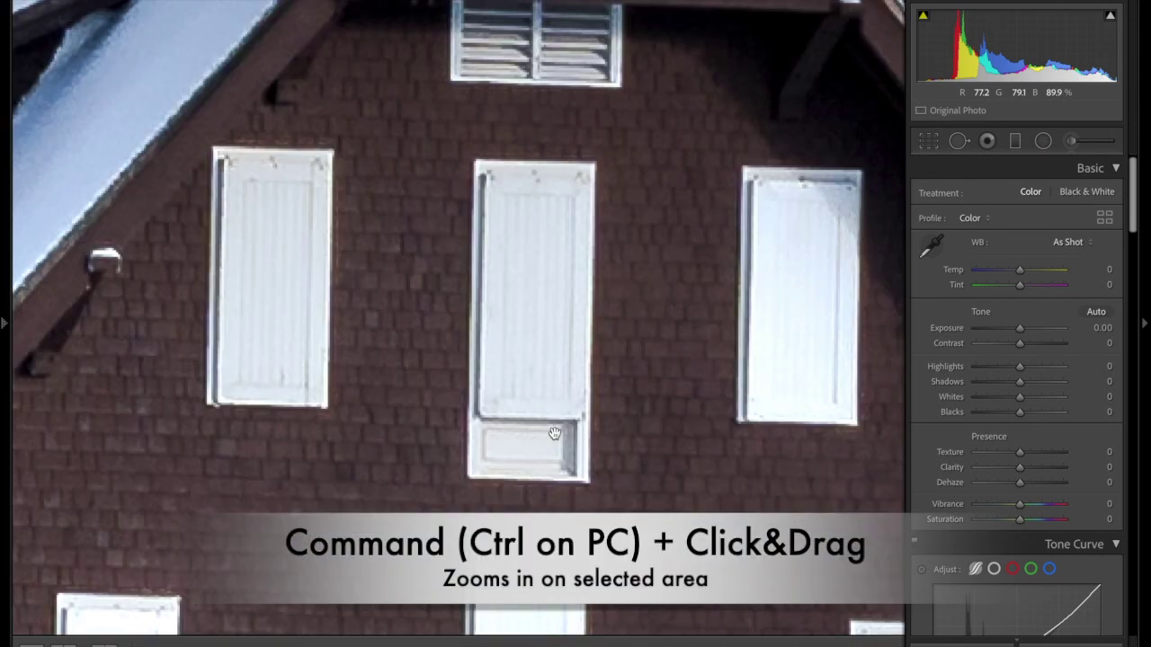
click(417, 363)
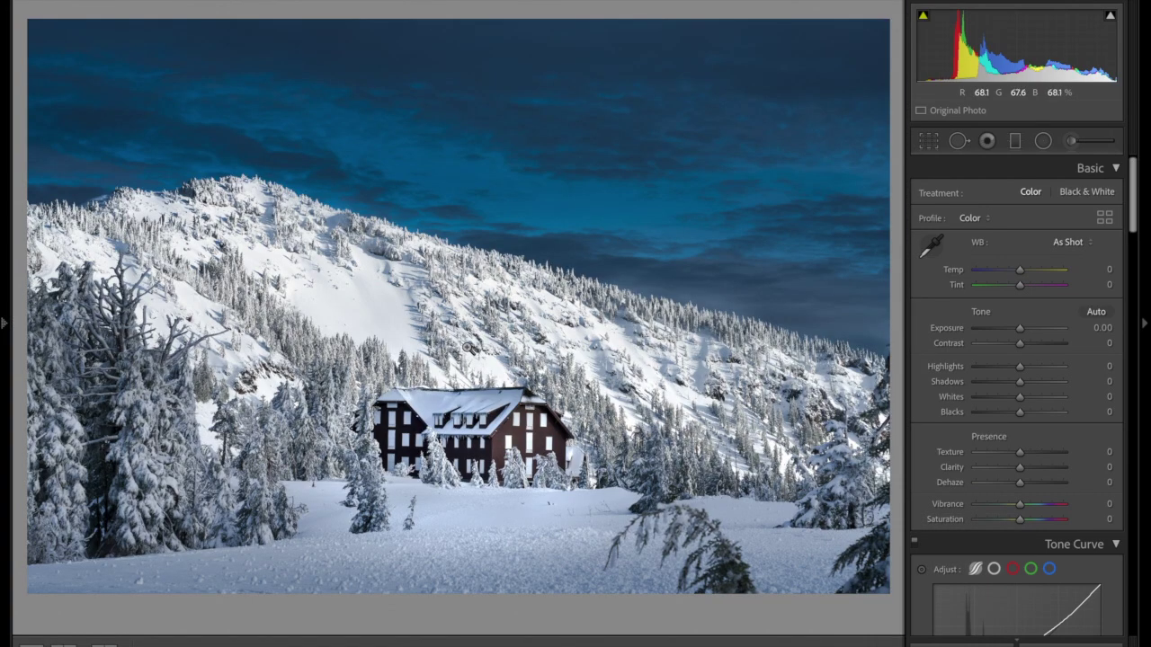
click(412, 509)
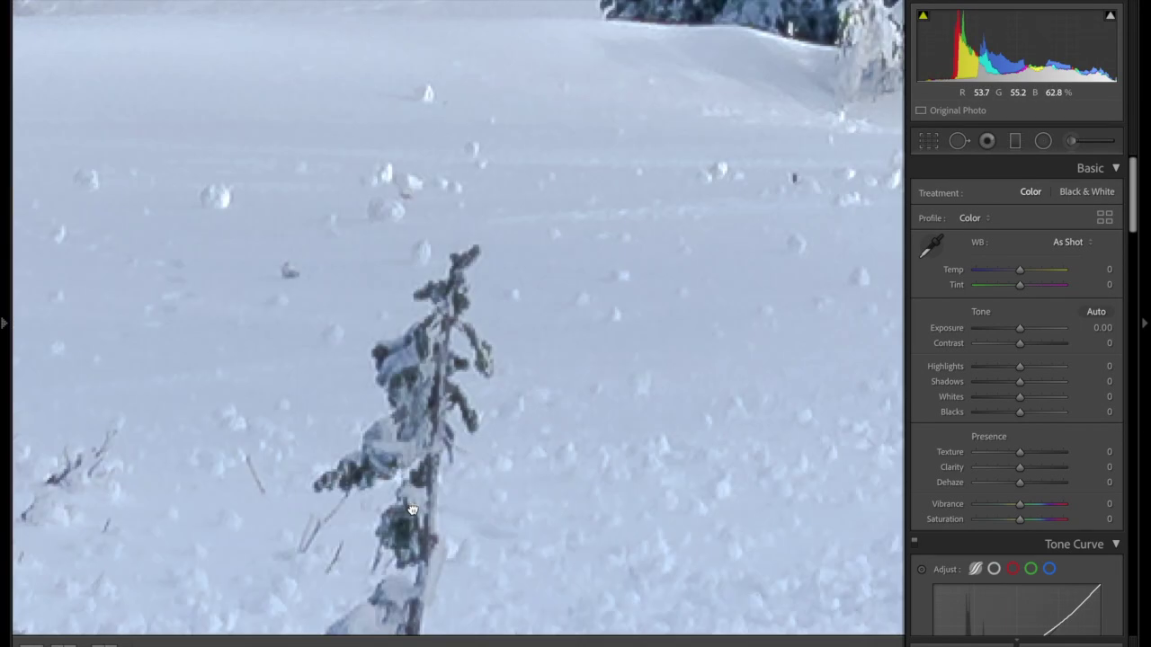
click(412, 509)
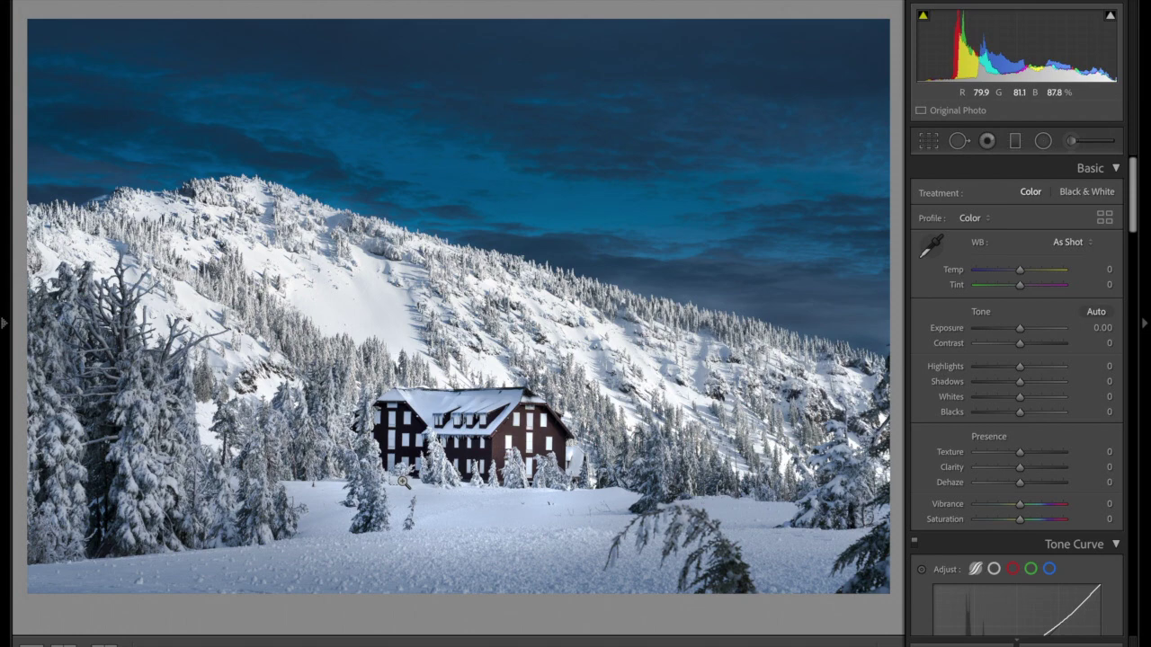
click(419, 525)
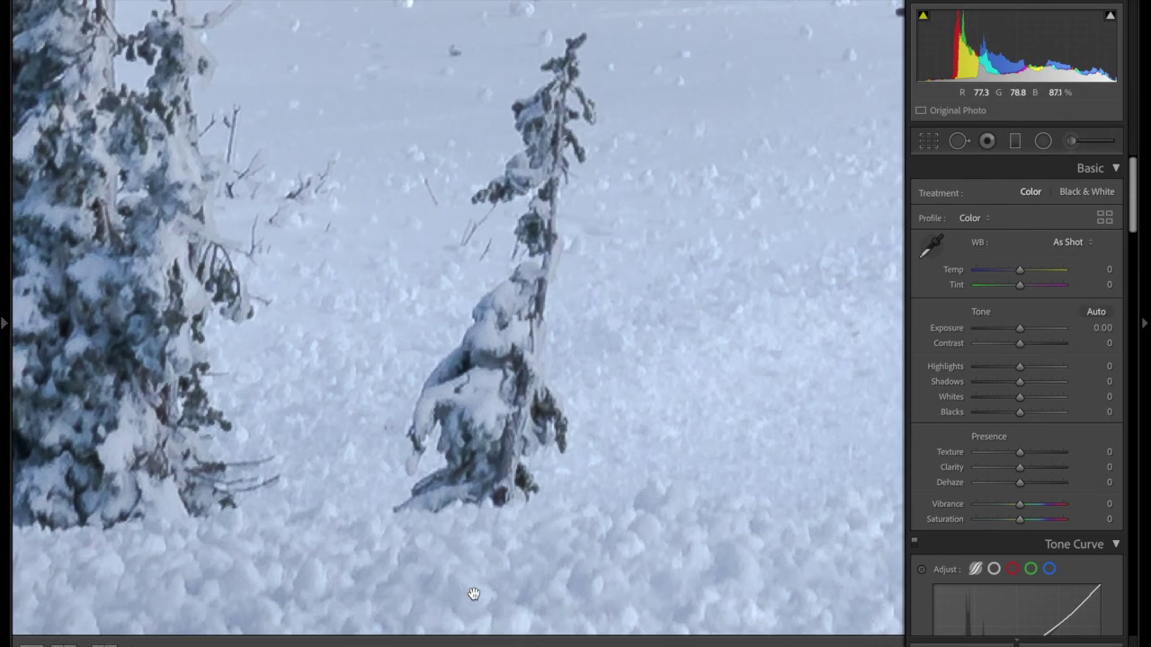
click(511, 341)
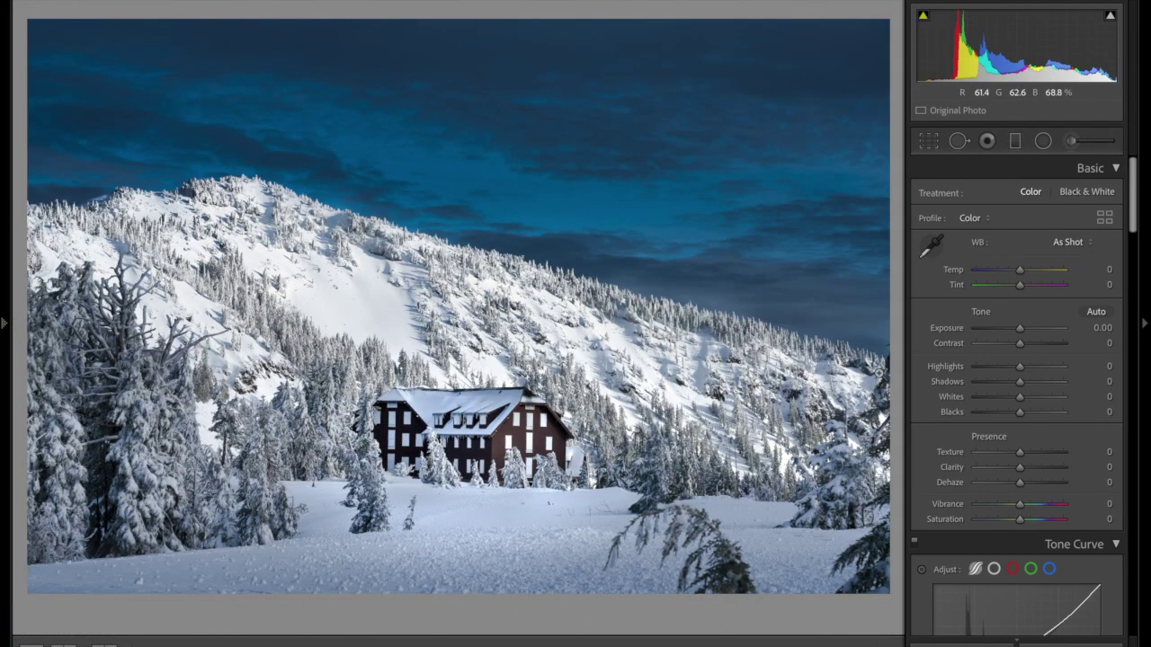
Step: In Color Grading, tint the shadows blue with hue 200 and saturation 40, and the highlights orange with hue 25
scroll(998, 368, down, 10)
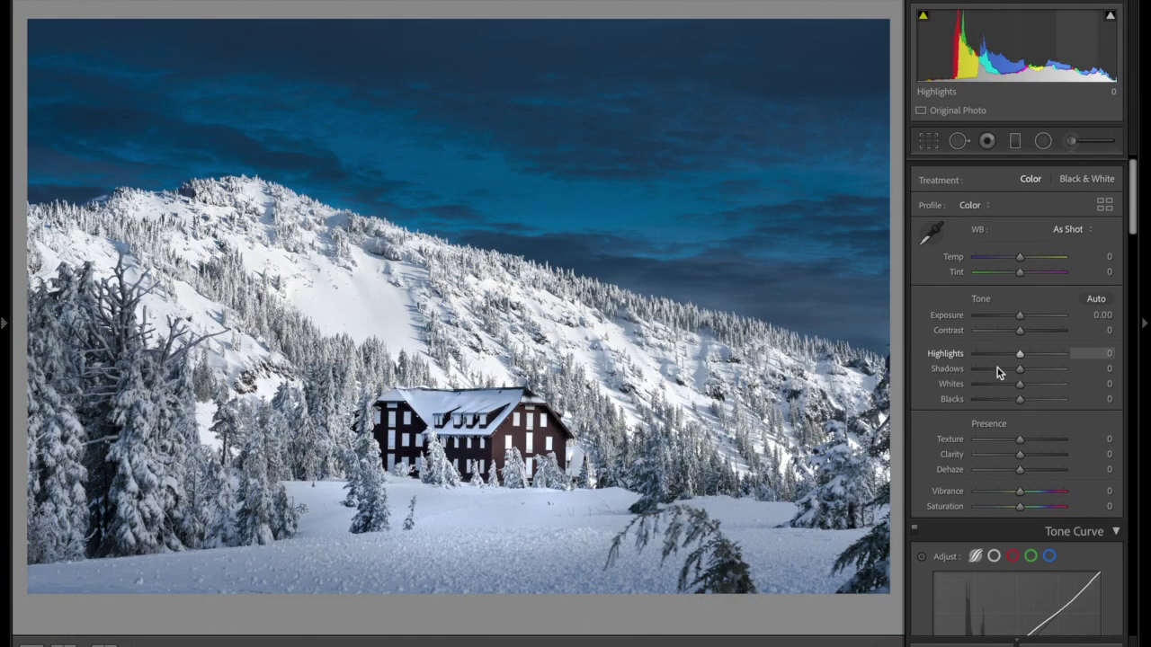
scroll(997, 368, down, 8)
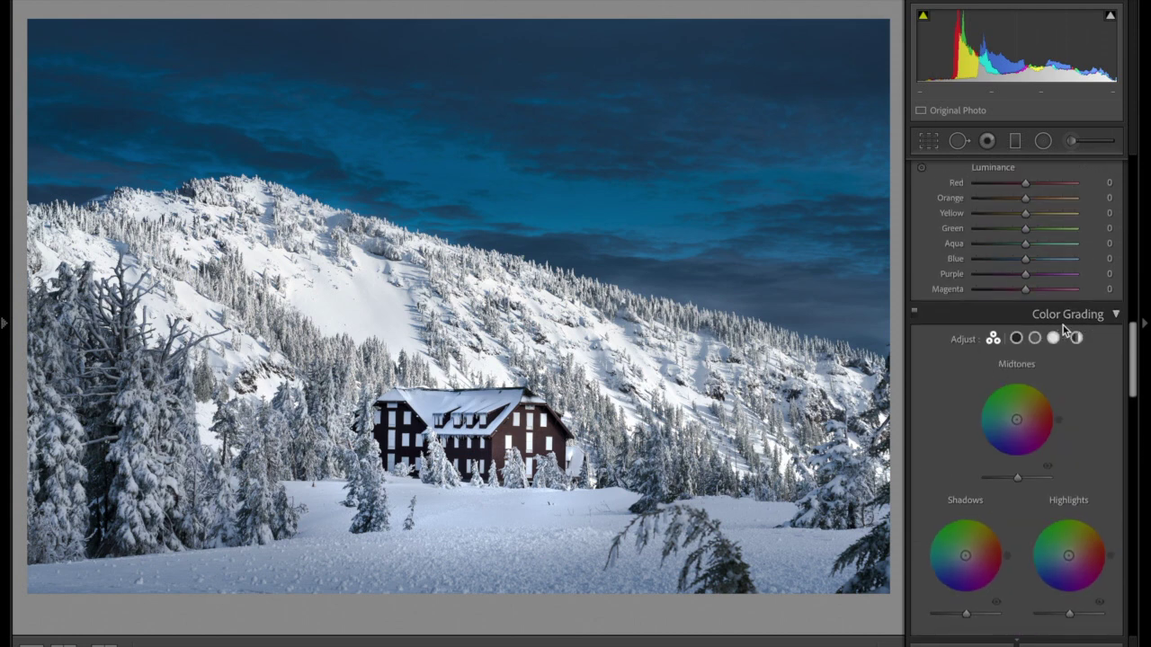
scroll(1031, 400, down, 2)
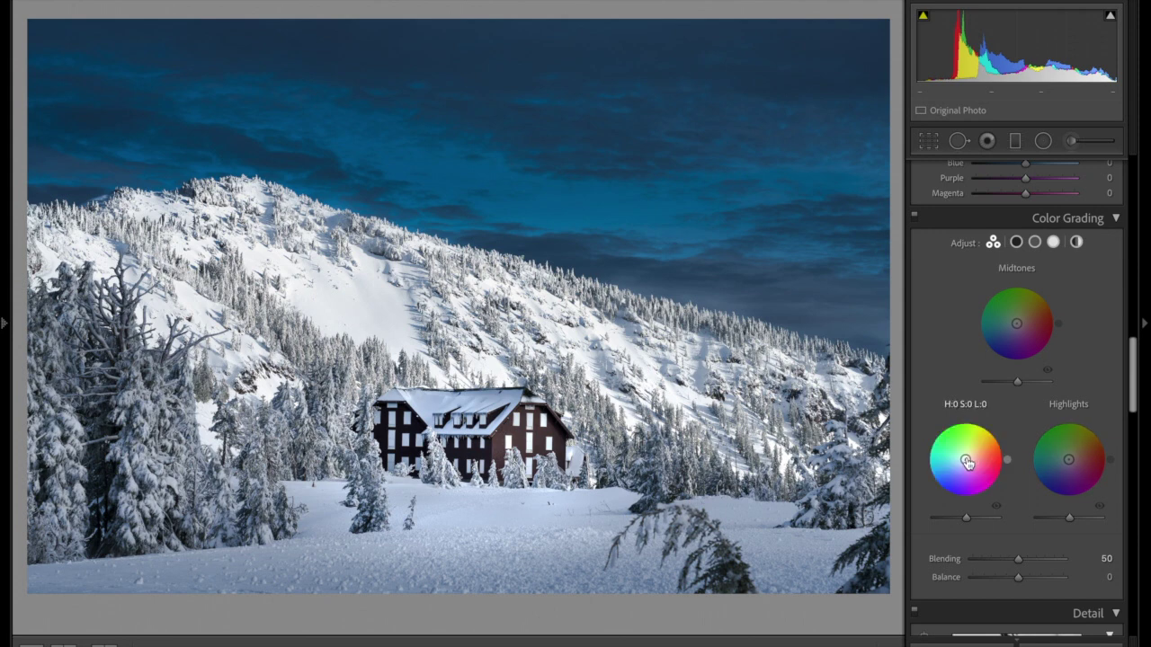
mouse_move(967, 463)
mouse_down()
mouse_move(938, 471)
mouse_move(964, 457)
mouse_move(952, 463)
mouse_up()
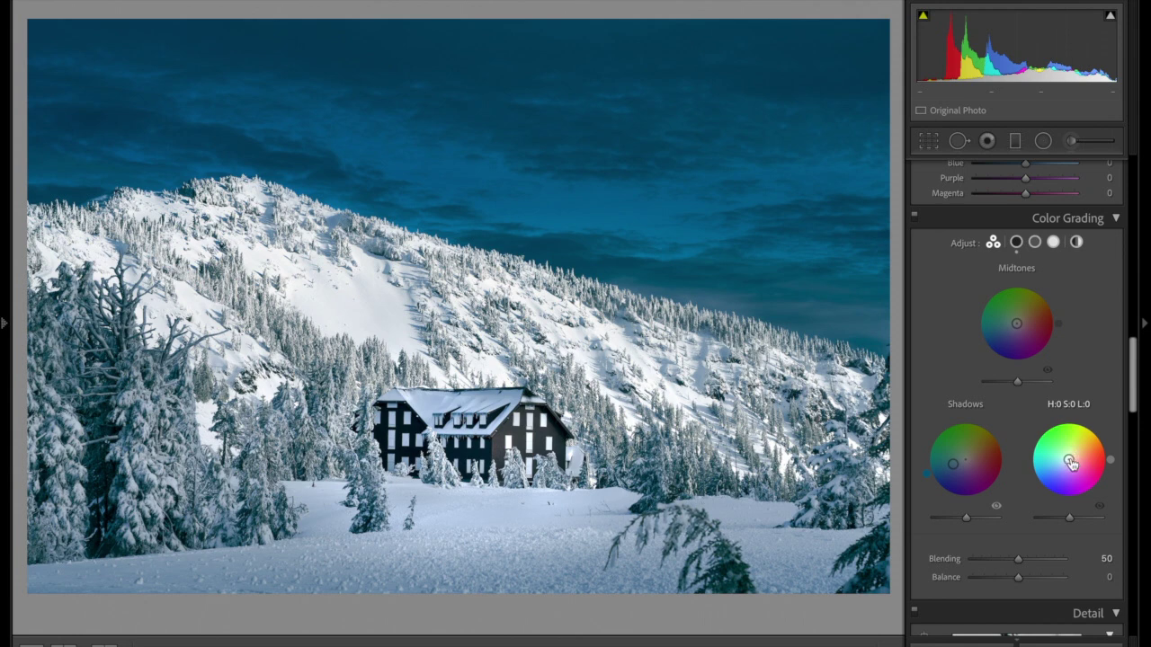
drag(1069, 463, 1087, 451)
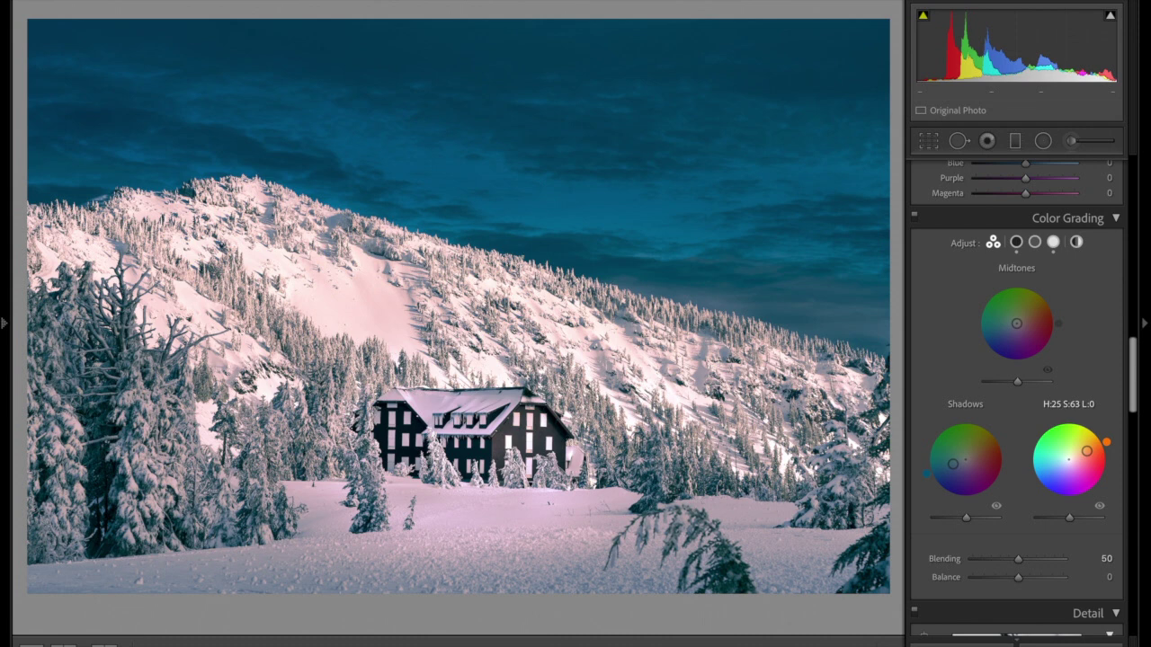
drag(1086, 451, 1083, 452)
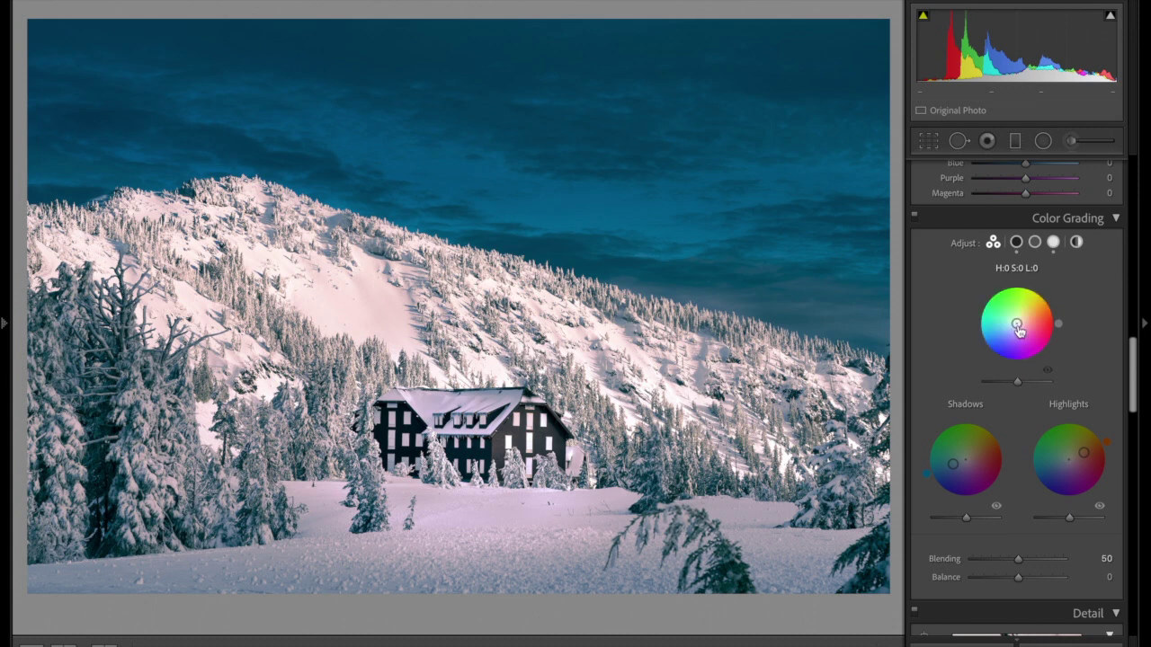
Step: Try a yellow midtone tint with hue 53 and saturation 32, and undo it
mouse_move(1018, 328)
mouse_down()
mouse_move(1033, 325)
mouse_move(1023, 315)
mouse_up()
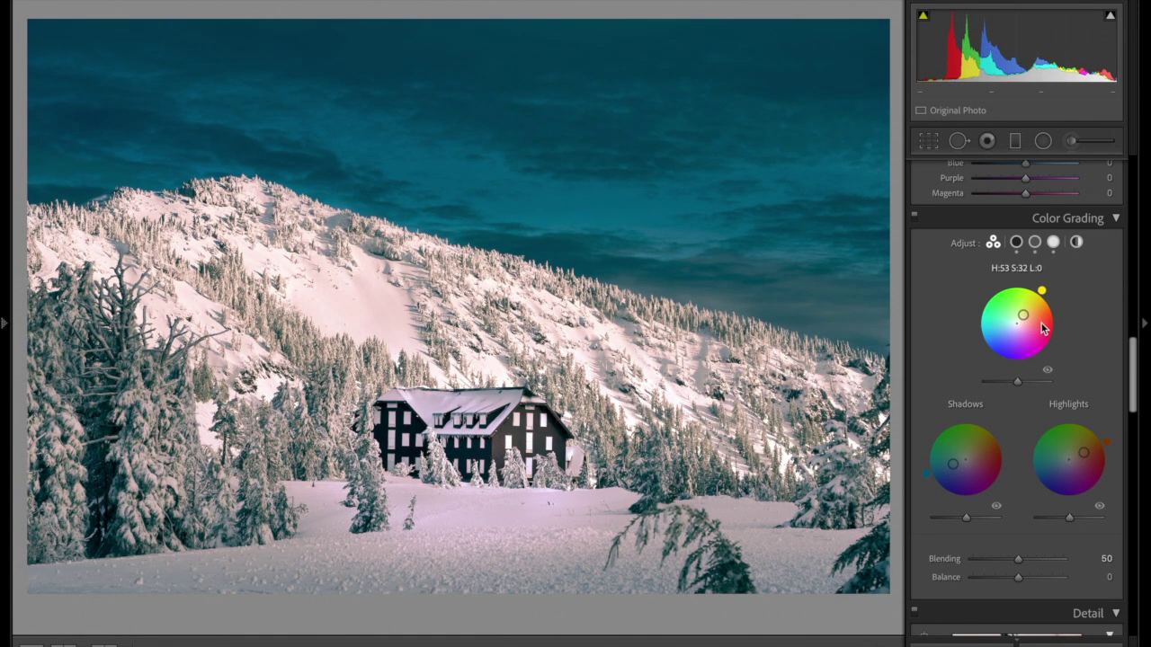
key(ctrl+z)
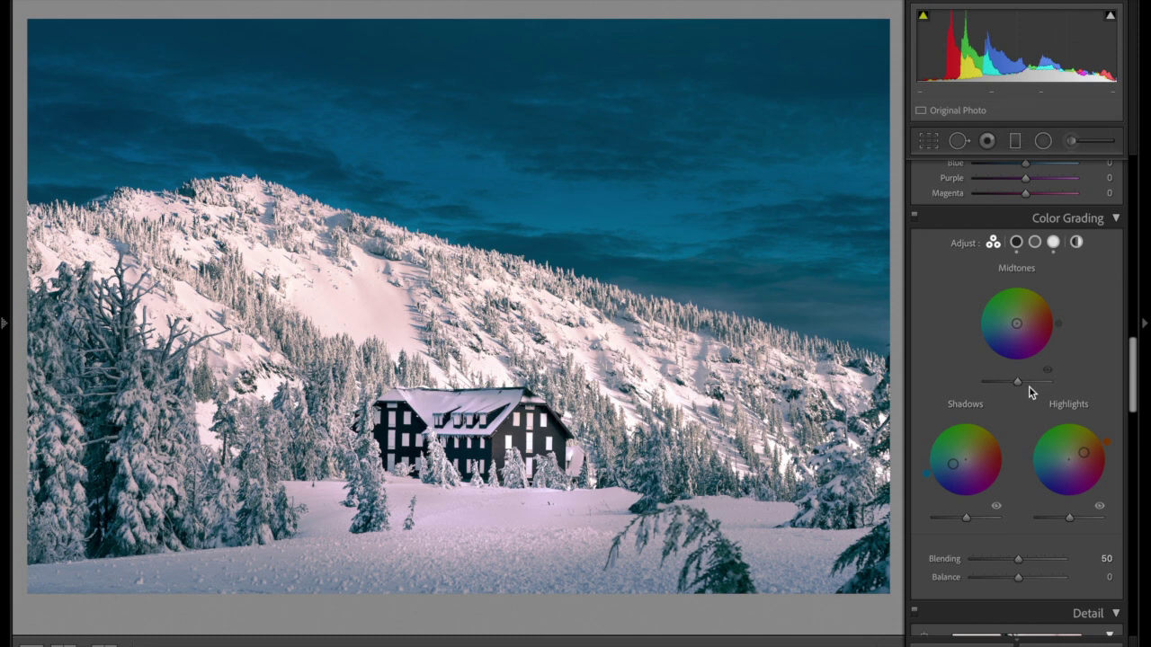
Step: Set the Color Grading luminance to -100 for shadows, +61 for highlights and -65 for midtones
mouse_move(1014, 386)
mouse_move(973, 490)
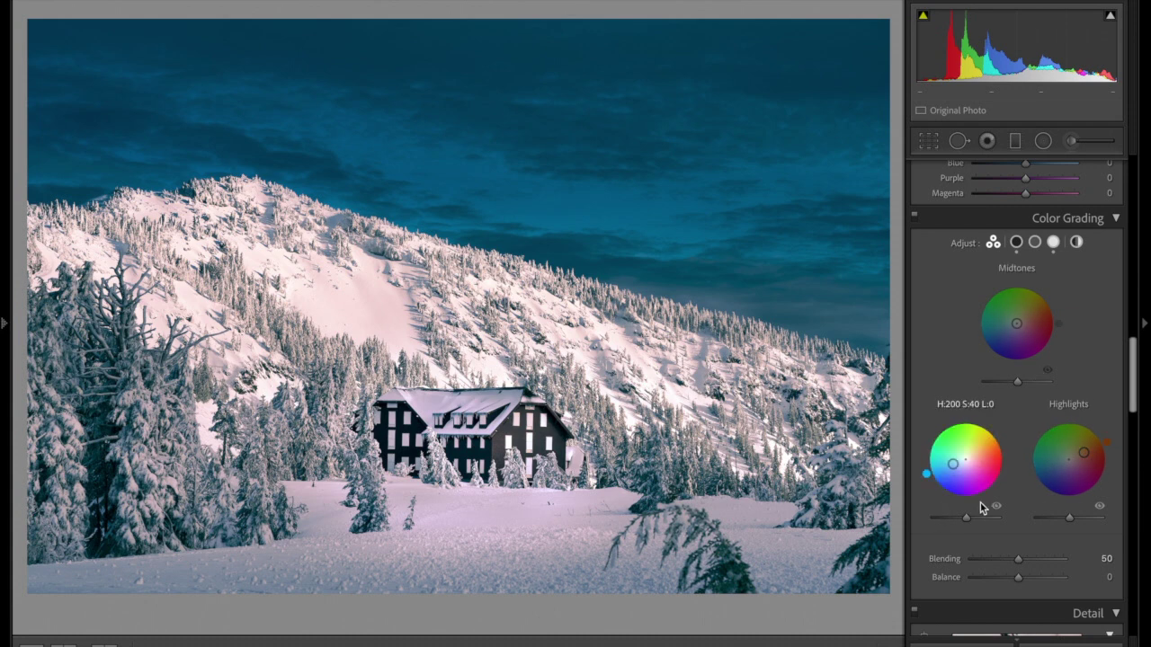
drag(967, 518, 934, 519)
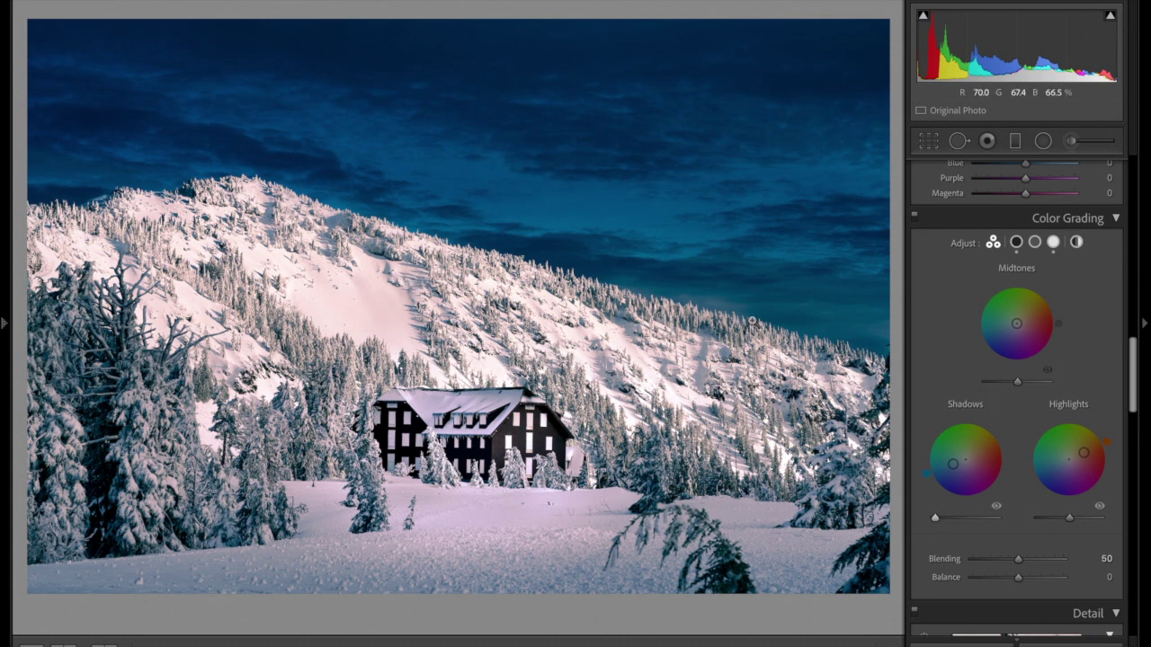
mouse_move(1070, 522)
mouse_down()
mouse_move(1098, 522)
mouse_move(1088, 524)
mouse_up()
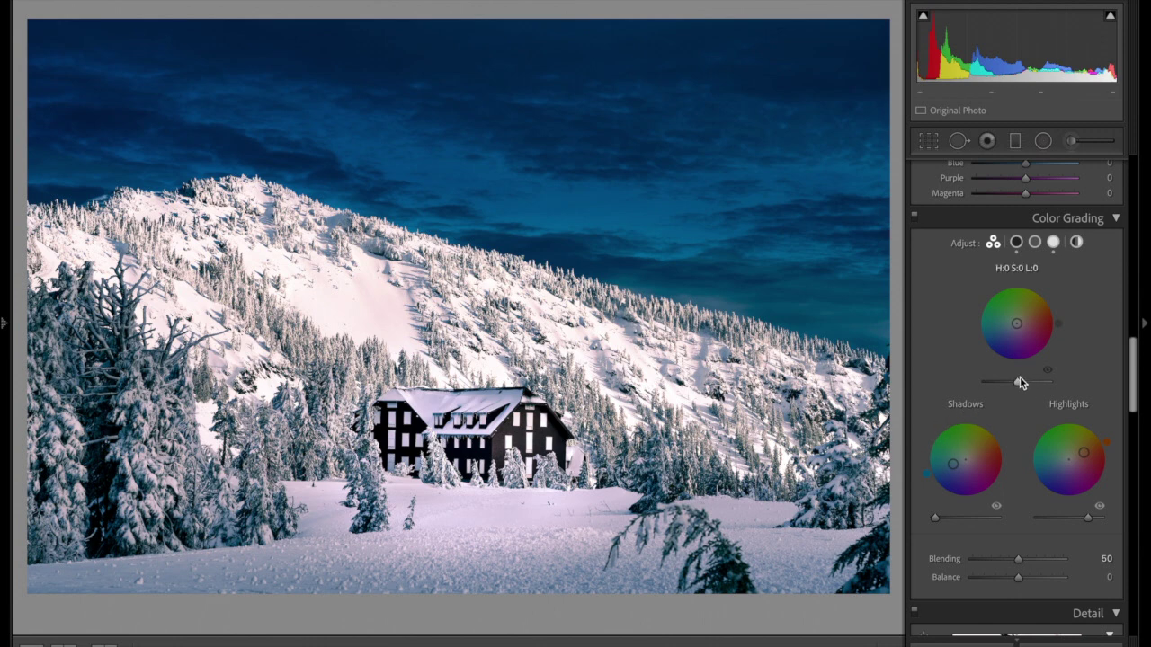
drag(1020, 382, 998, 382)
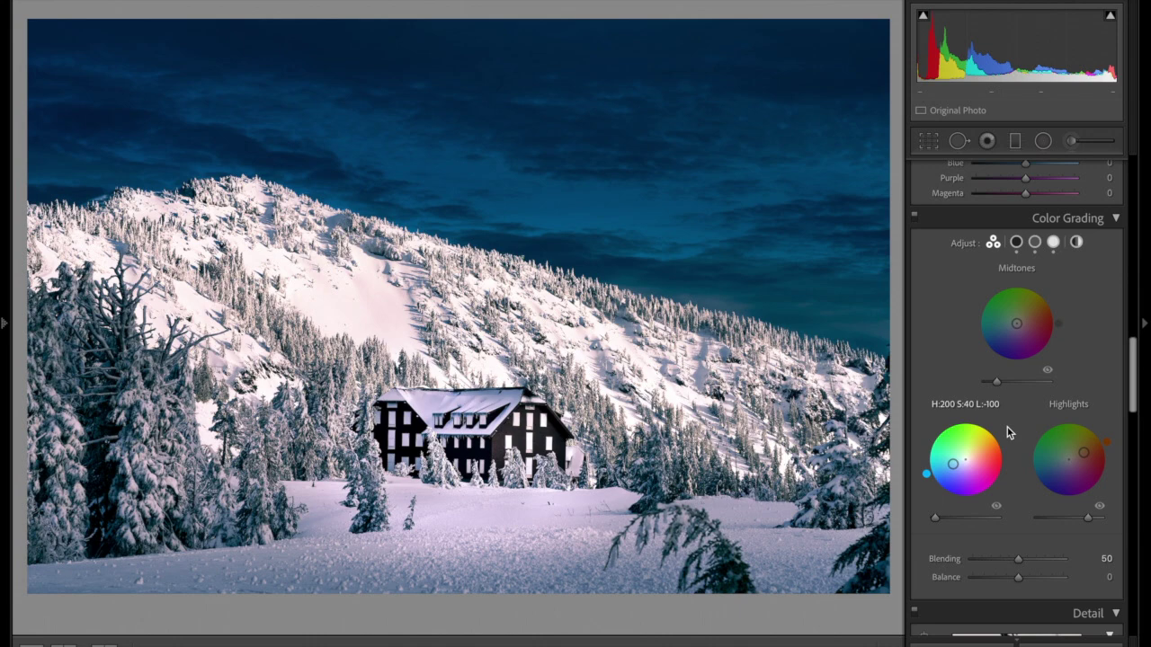
Step: Compare the last exported history state with the Midtone Luminance state, ending on the graded version
mouse_move(4, 326)
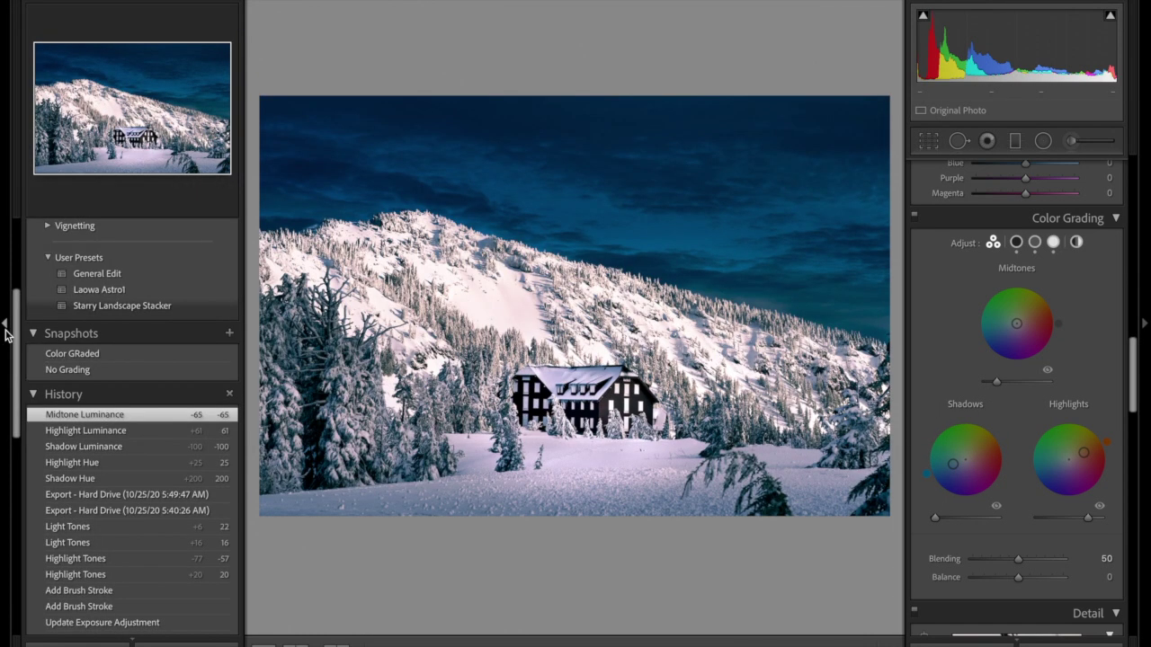
click(5, 326)
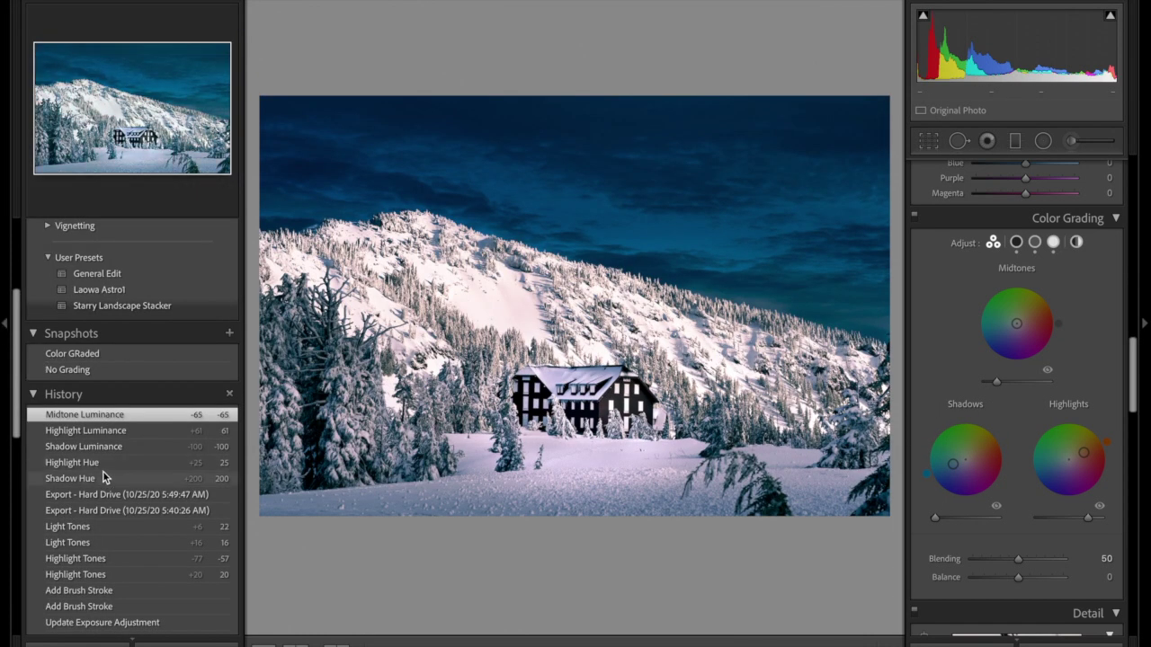
click(93, 497)
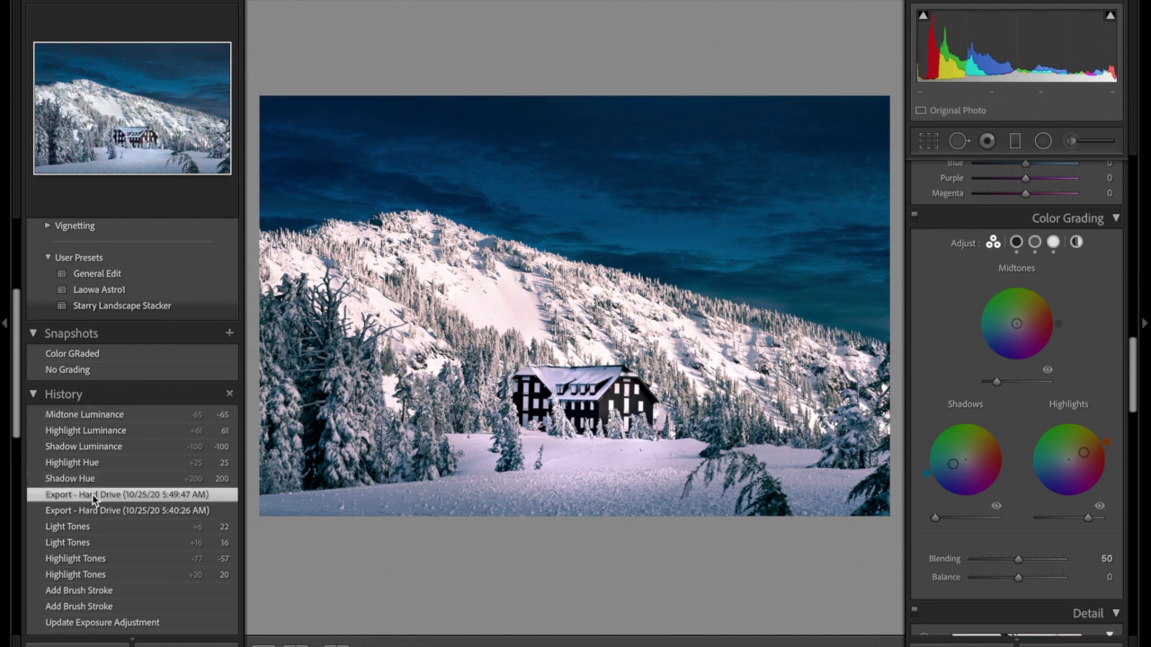
click(106, 415)
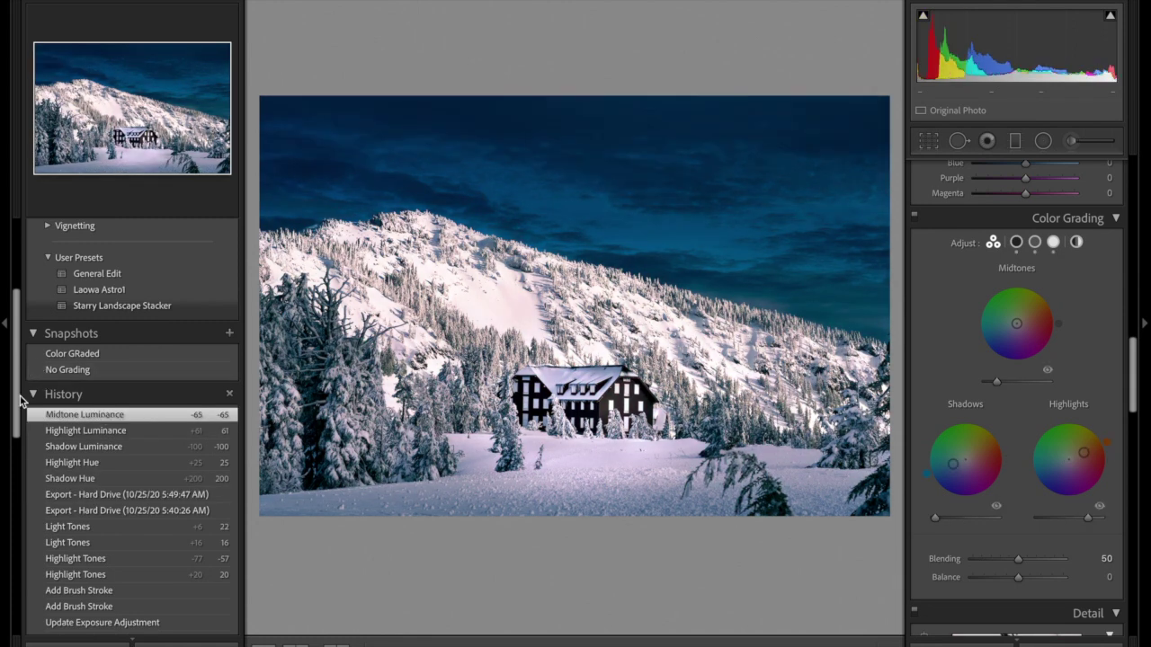
click(4, 321)
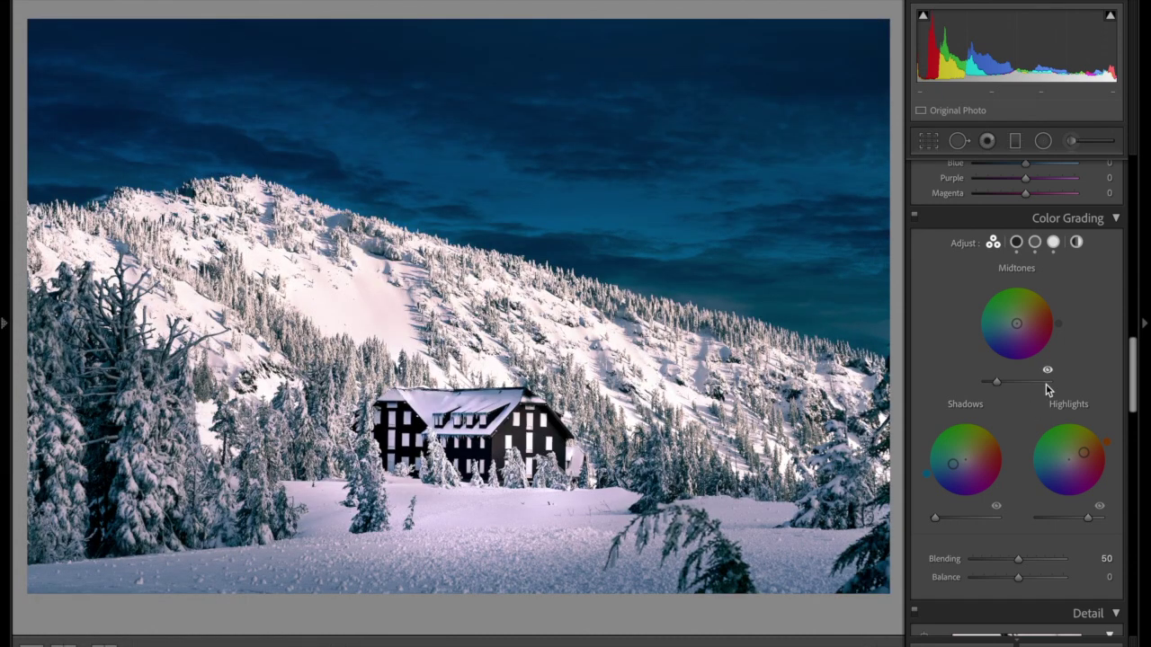
Step: Toggle the shadows grading off and on twice to compare its effect on the photo
click(996, 508)
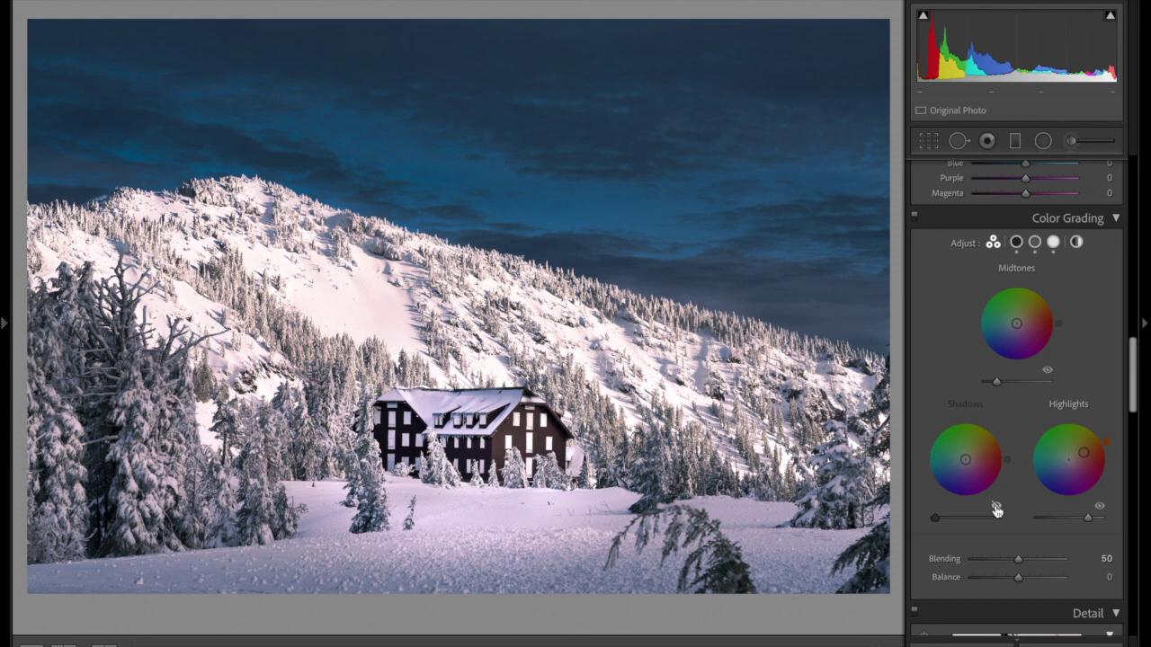
click(996, 508)
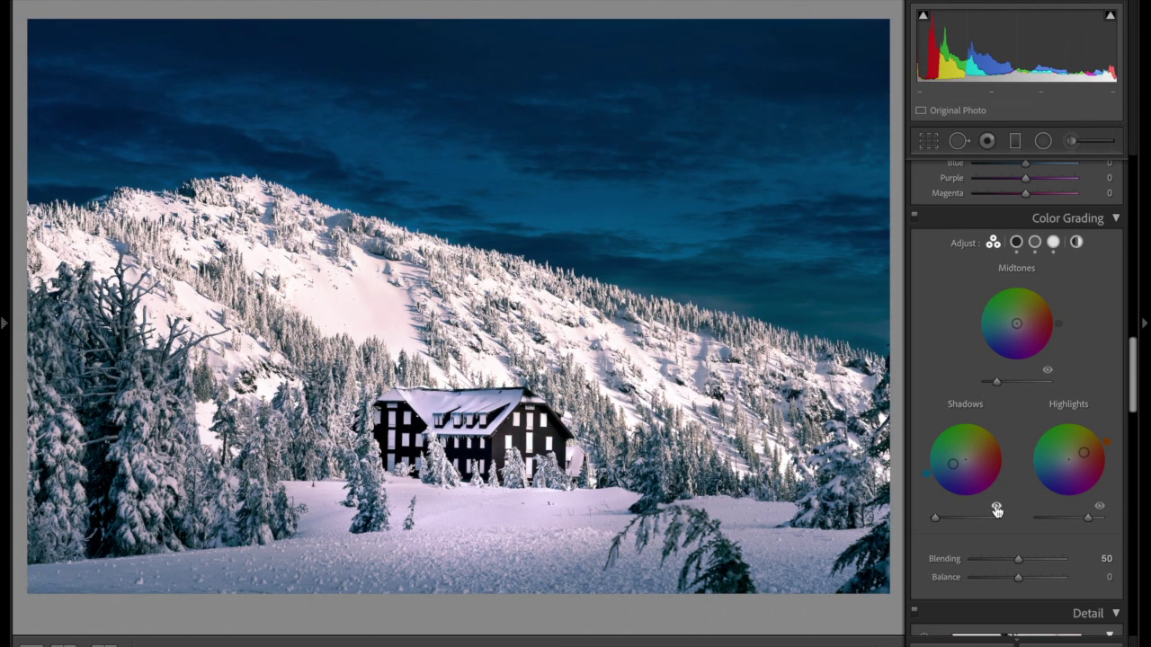
click(996, 508)
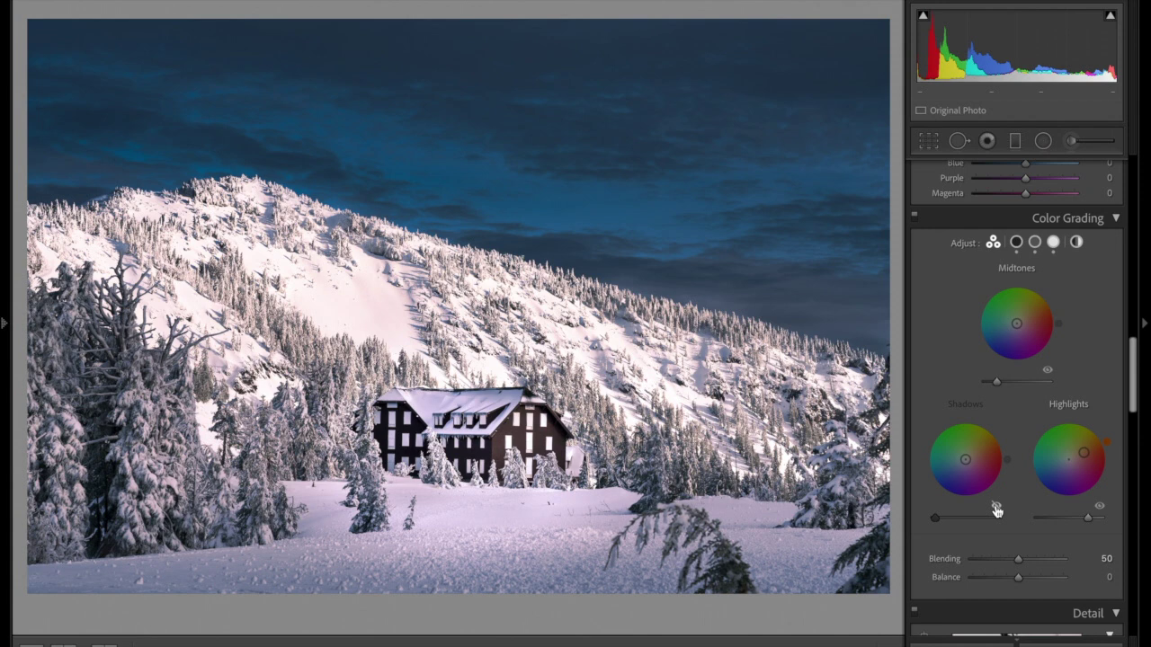
click(996, 508)
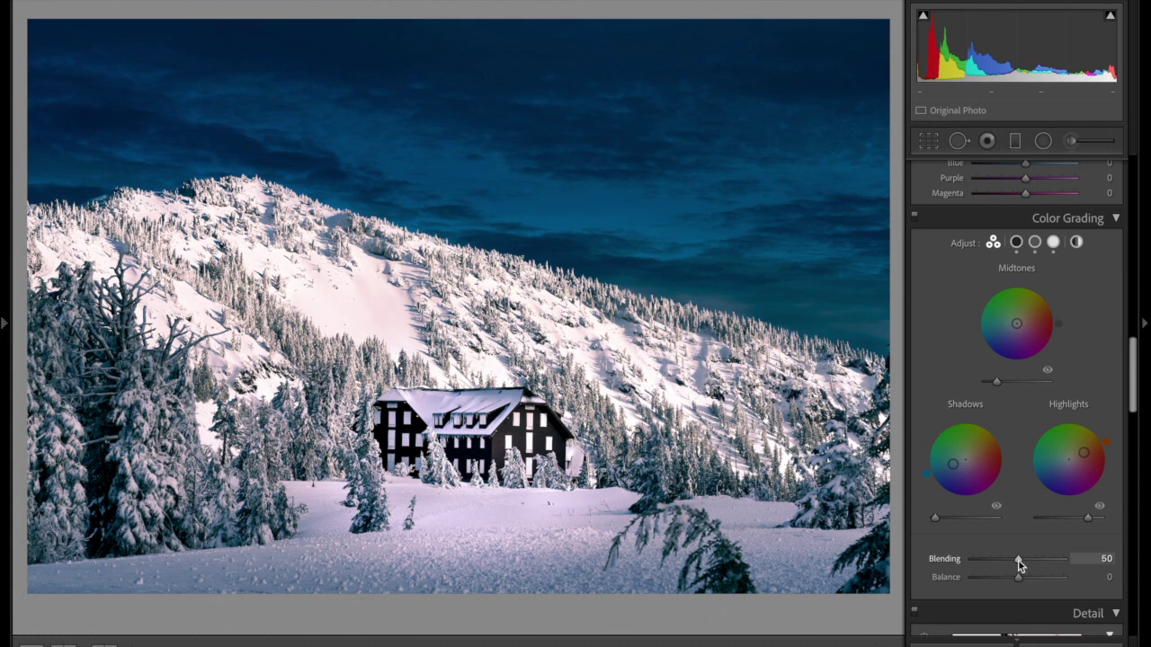
Step: Test the Color Grading Blending at 100 and 0, and settle on 40
drag(1019, 563, 1133, 581)
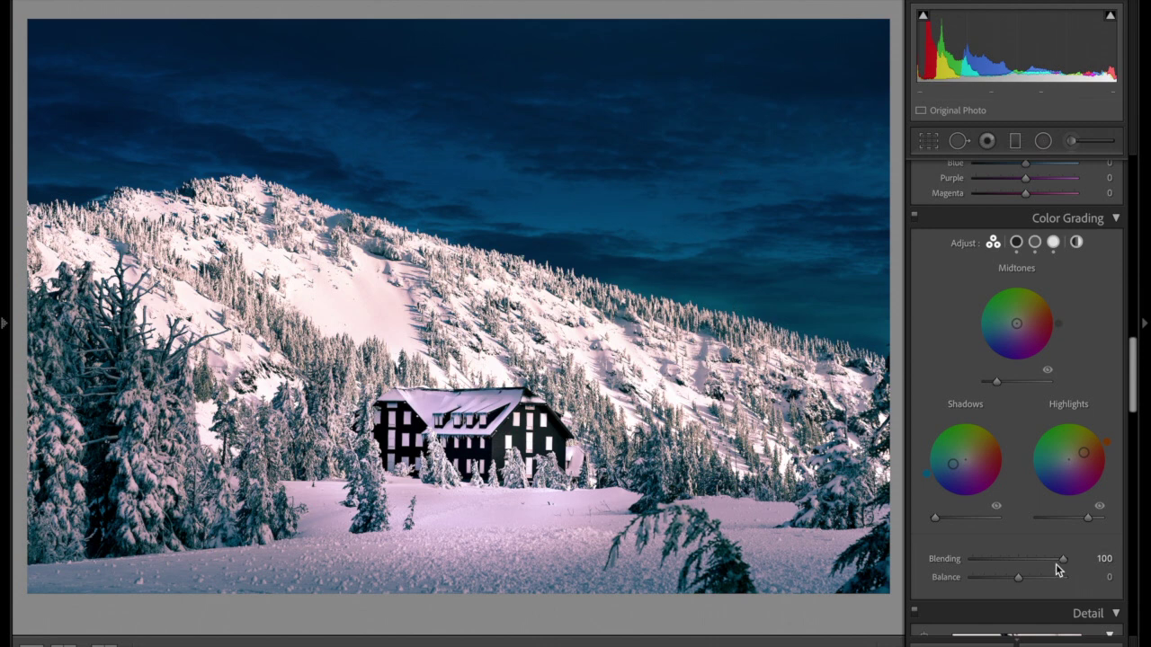
drag(1064, 561, 854, 538)
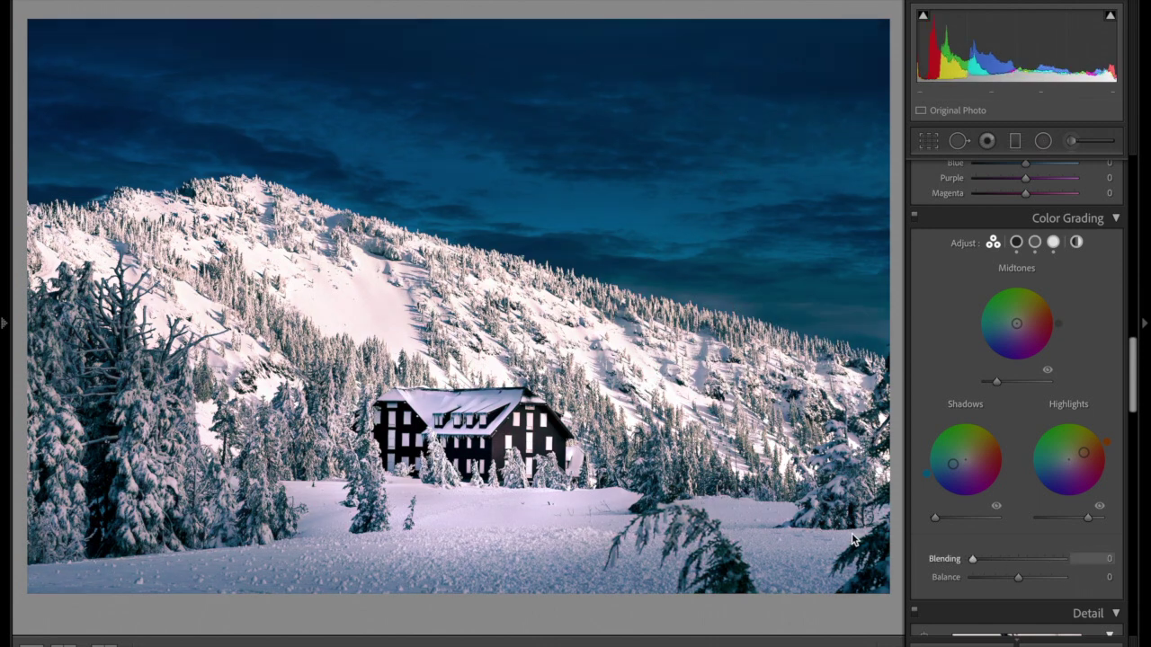
drag(854, 538, 1010, 571)
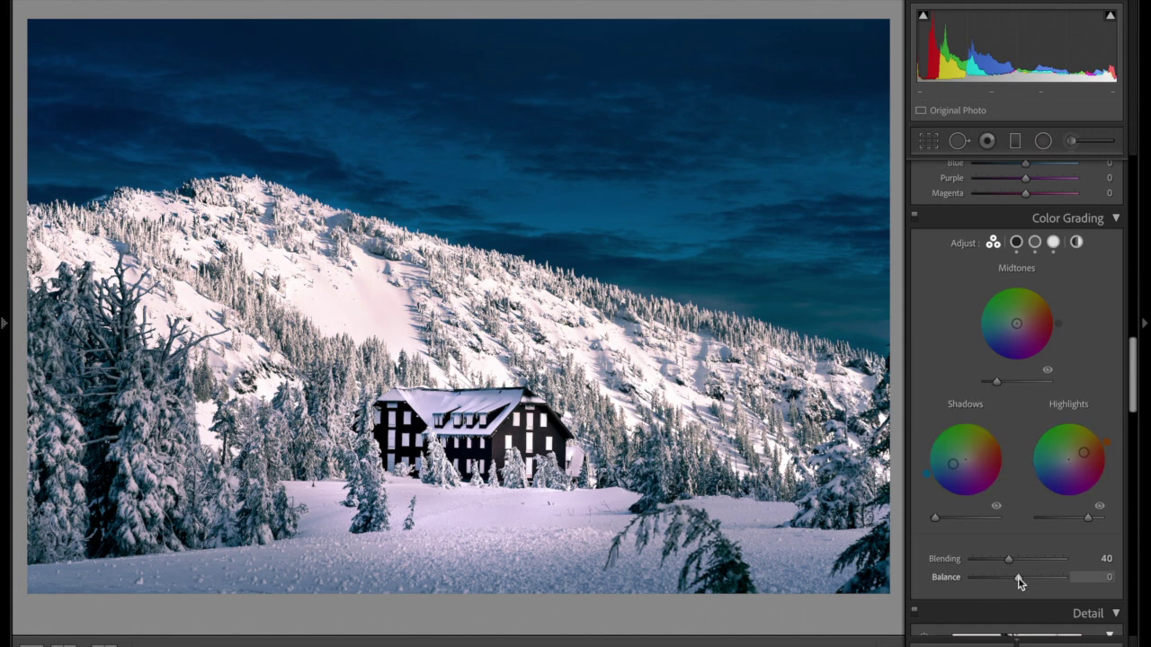
Step: Test the Color Grading Balance at -70 and +60, and settle on -2
drag(995, 580, 987, 583)
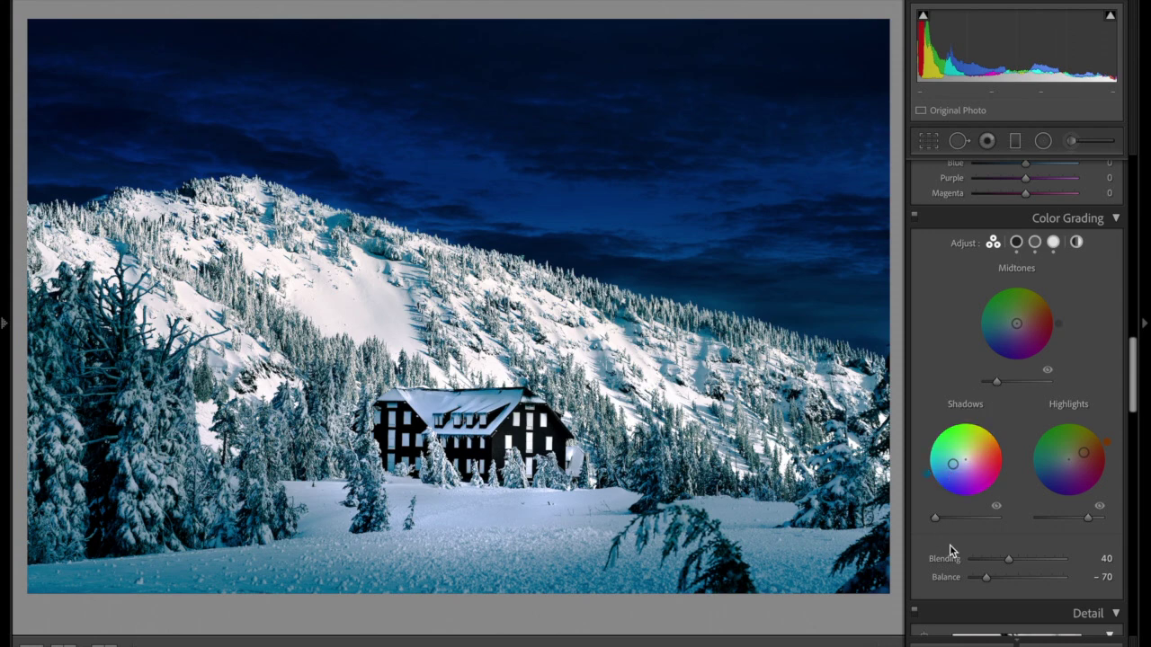
drag(983, 581, 1044, 591)
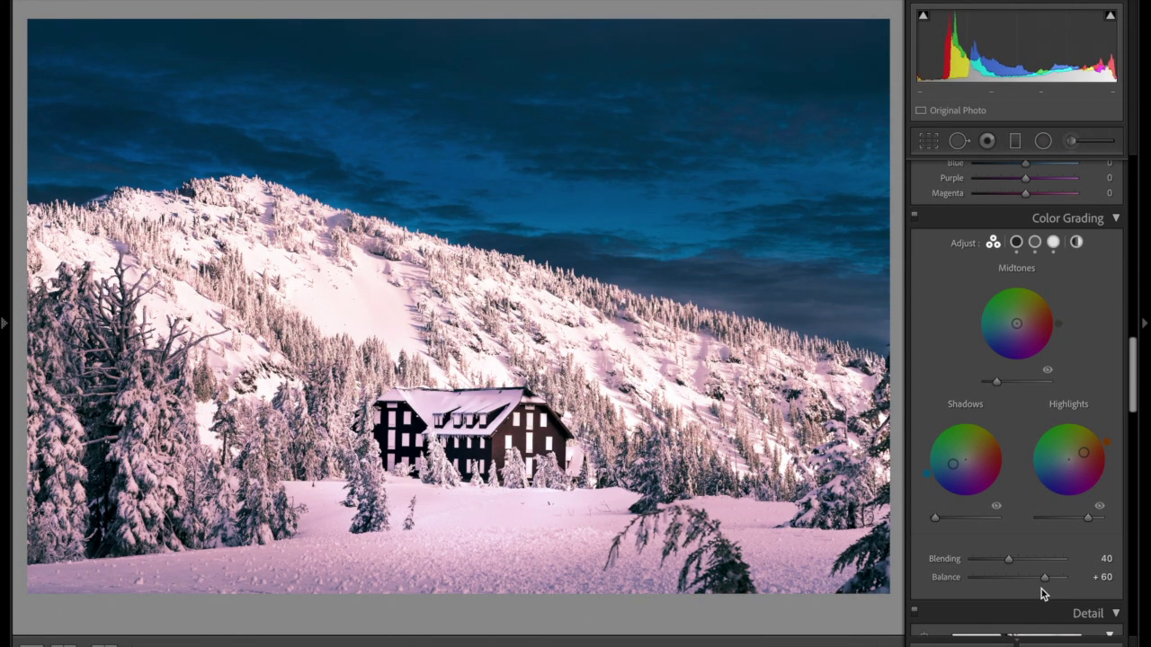
drag(1013, 582, 1016, 582)
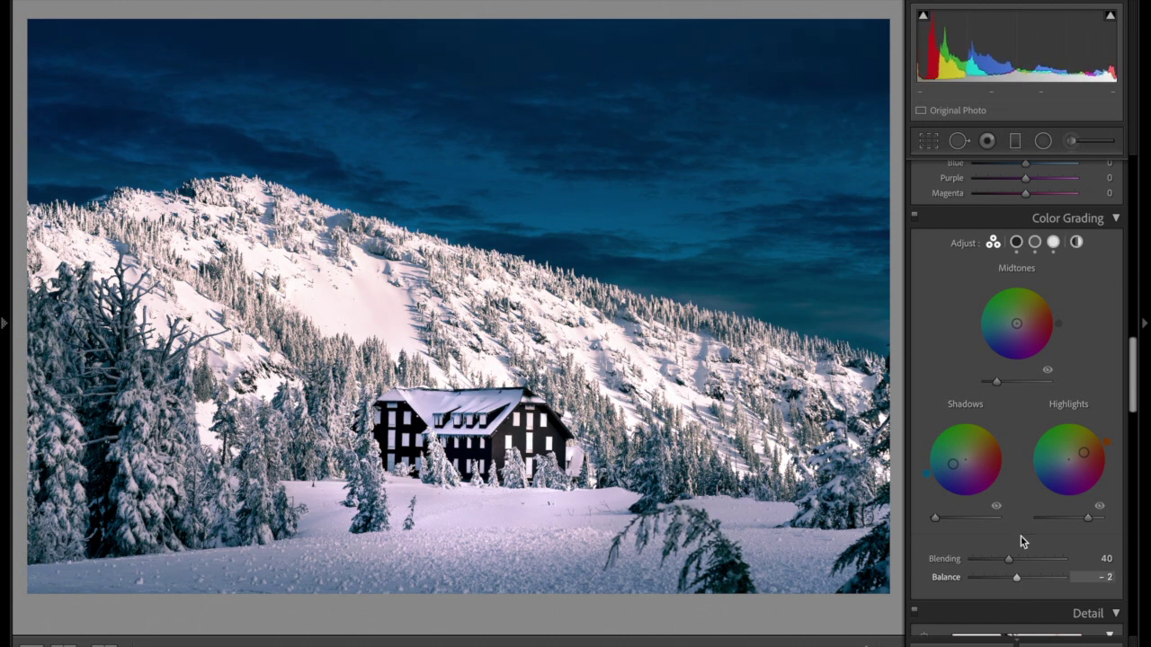
Step: Apply a magenta Global tint with hue 301, saturation 86 and luminance +10, and return to the three-wheel view
click(1077, 243)
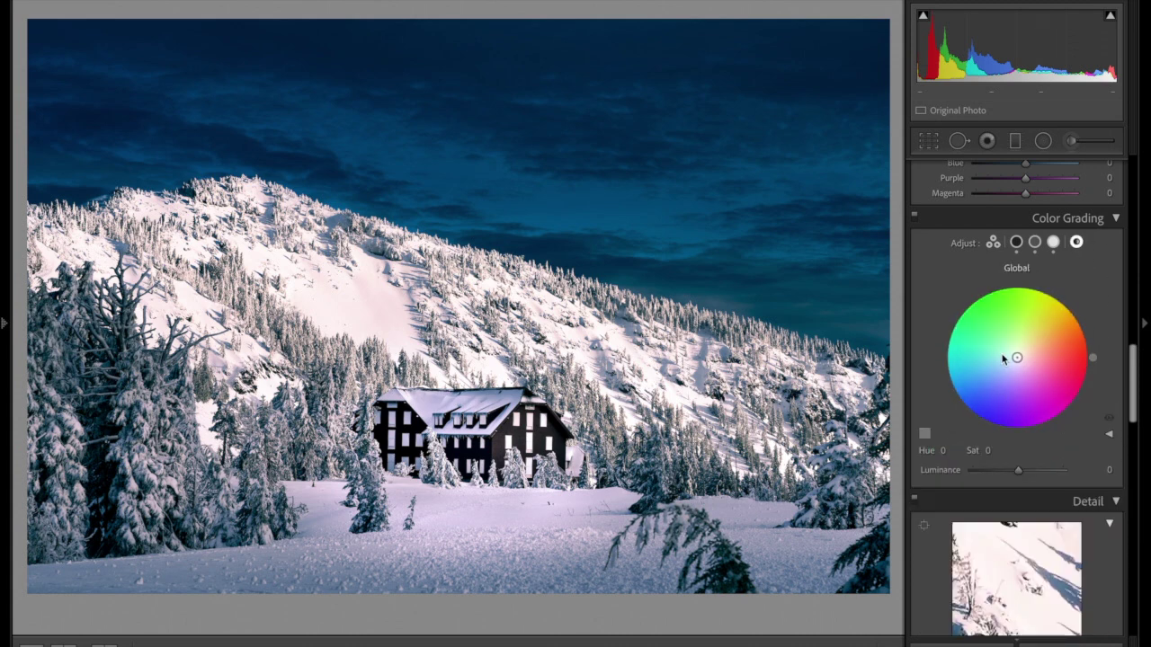
drag(1017, 358, 1046, 430)
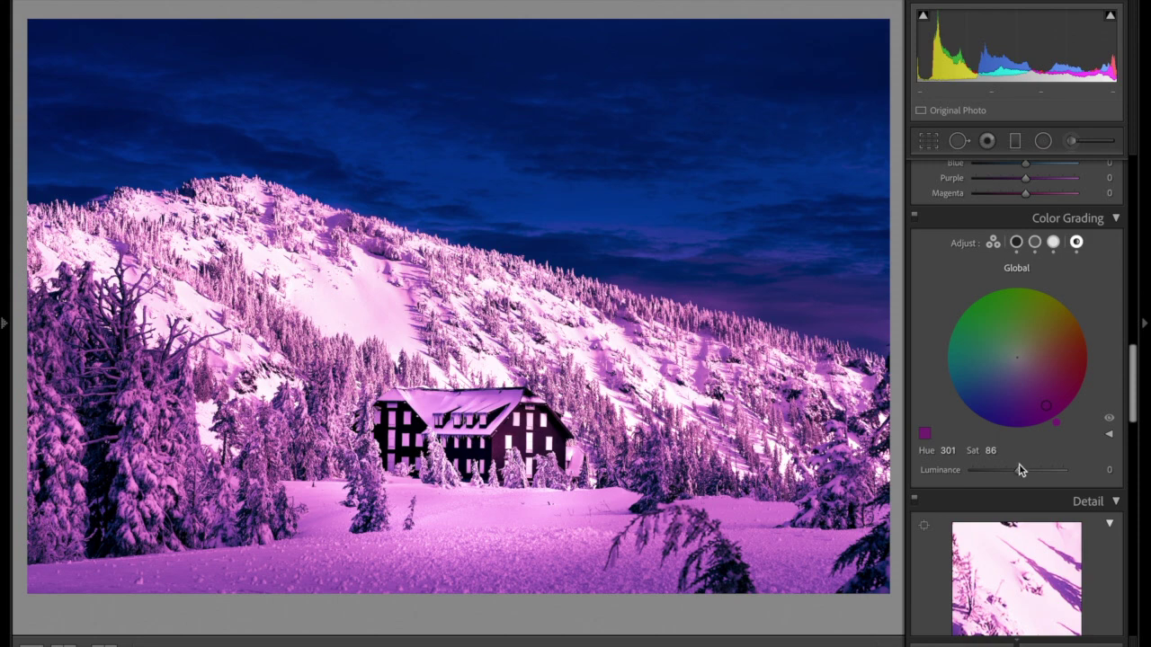
mouse_move(1019, 470)
mouse_down()
mouse_move(972, 471)
mouse_move(1053, 470)
mouse_move(1023, 472)
mouse_up()
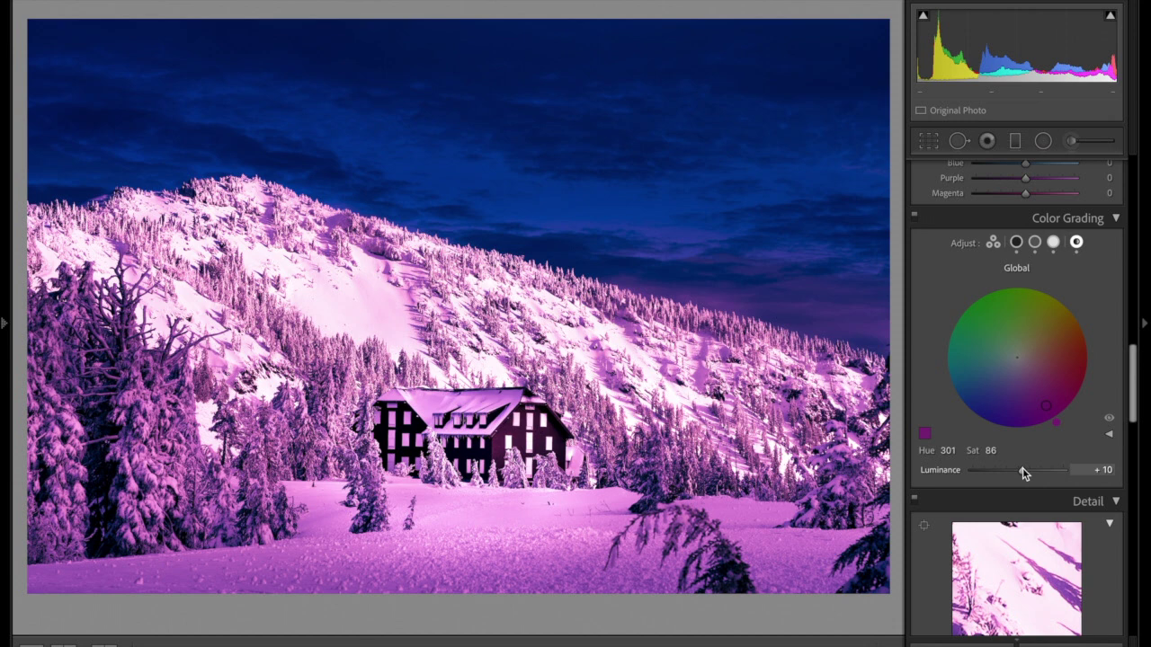
click(993, 243)
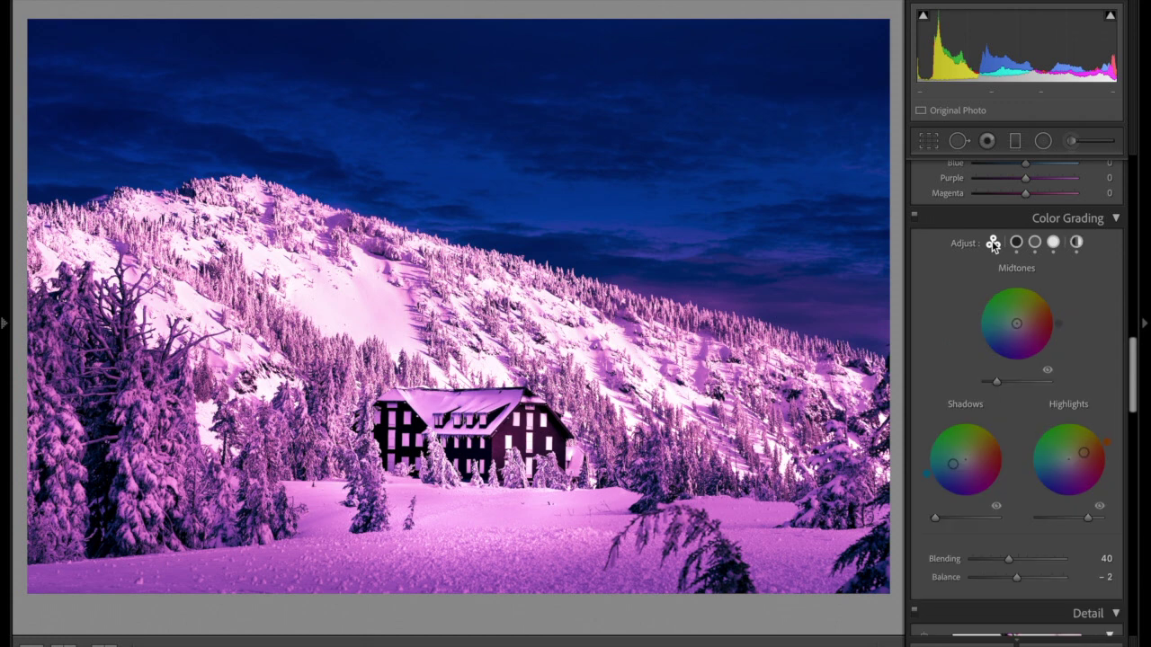